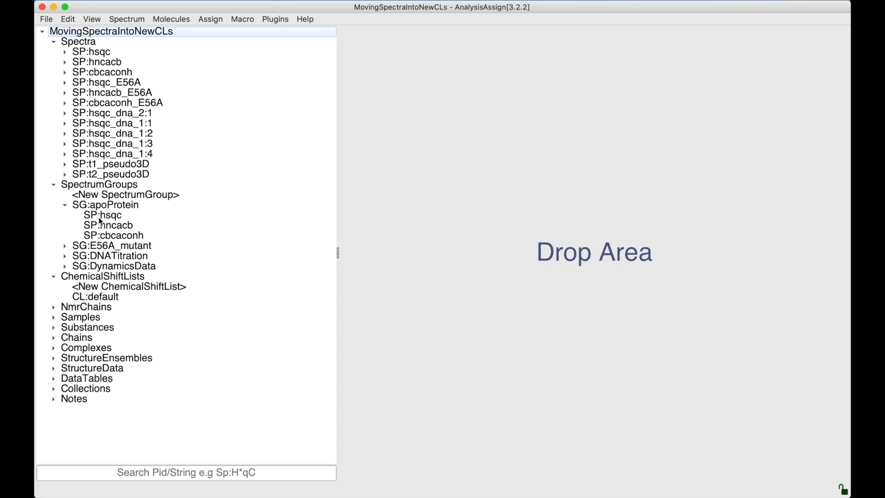
Step: Expand the E56A_mutant, DNATitration and DynamicsData spectrum groups to examine their member spectra
click(65, 247)
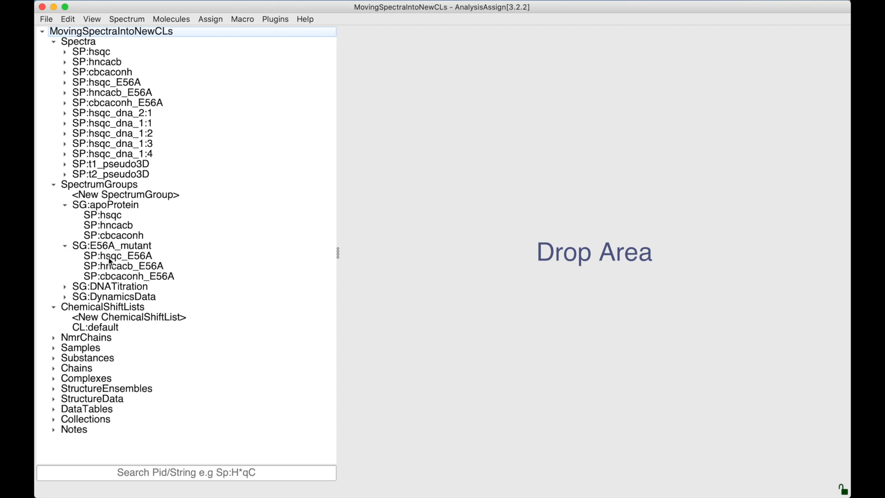
click(66, 287)
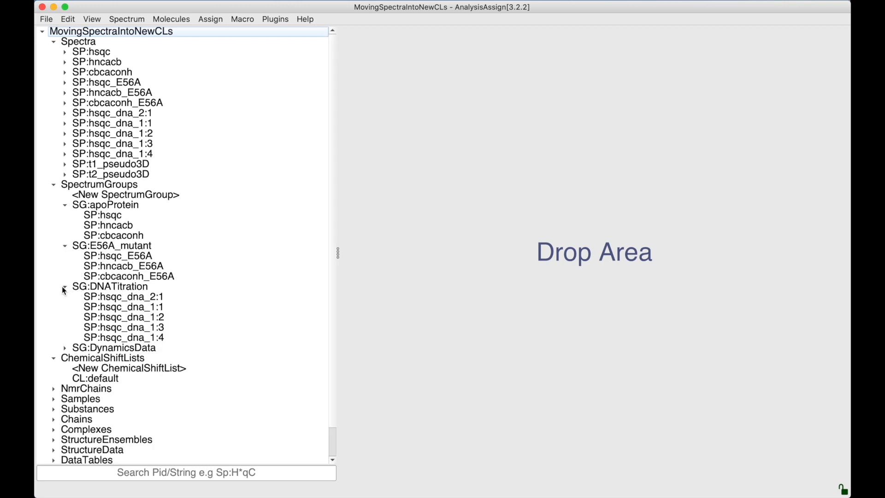
click(65, 349)
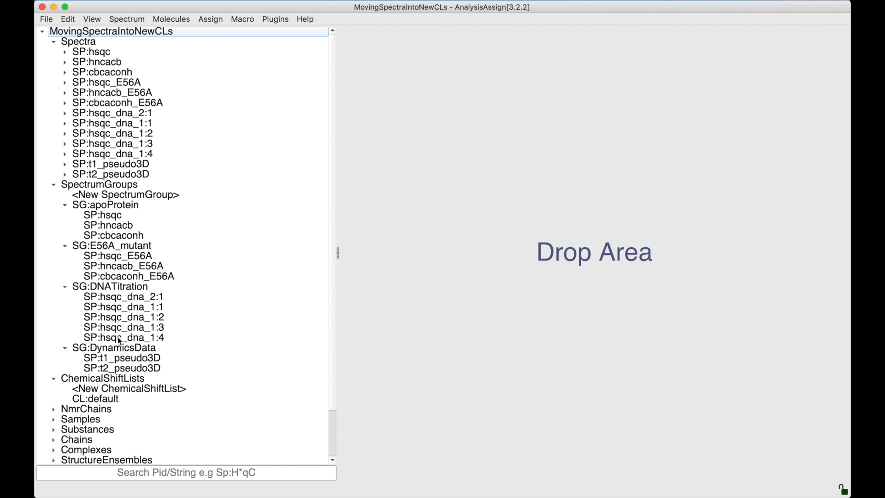
Step: Assign the hsqc_E56A spectrum to a new chemical shift list in its general spectrum properties
click(118, 258)
double_click(117, 256)
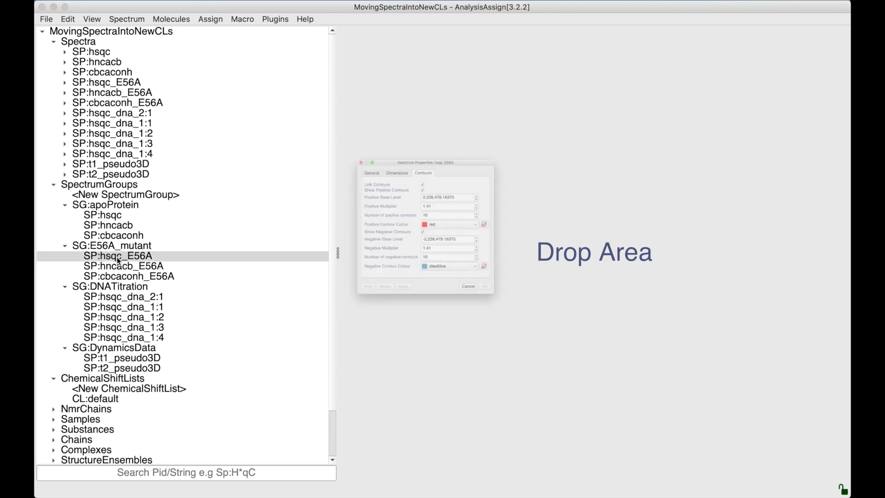
click(305, 118)
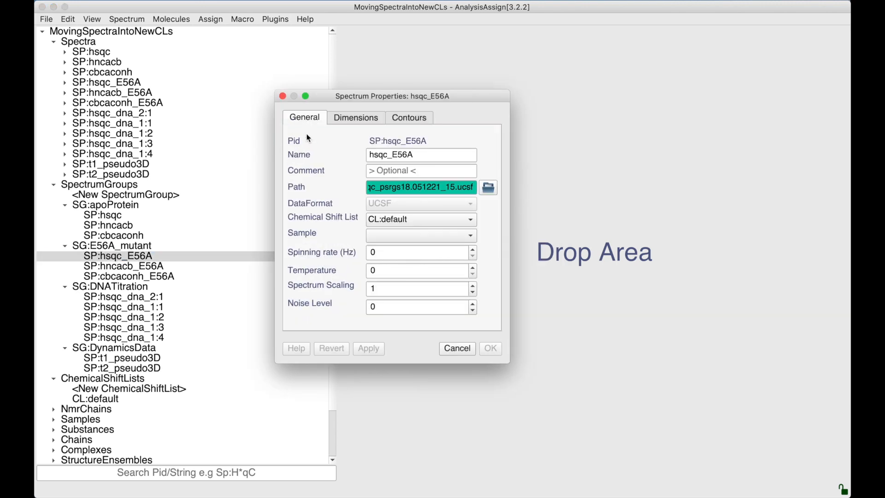
click(377, 220)
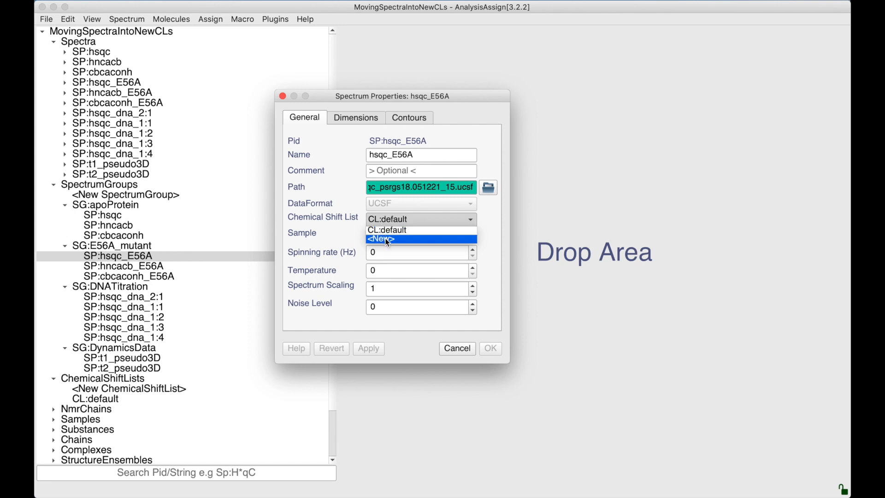
click(385, 238)
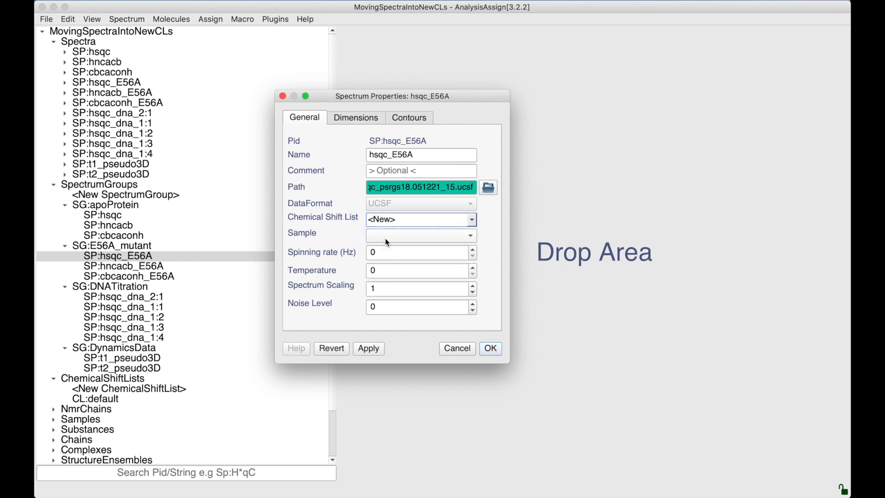
click(490, 349)
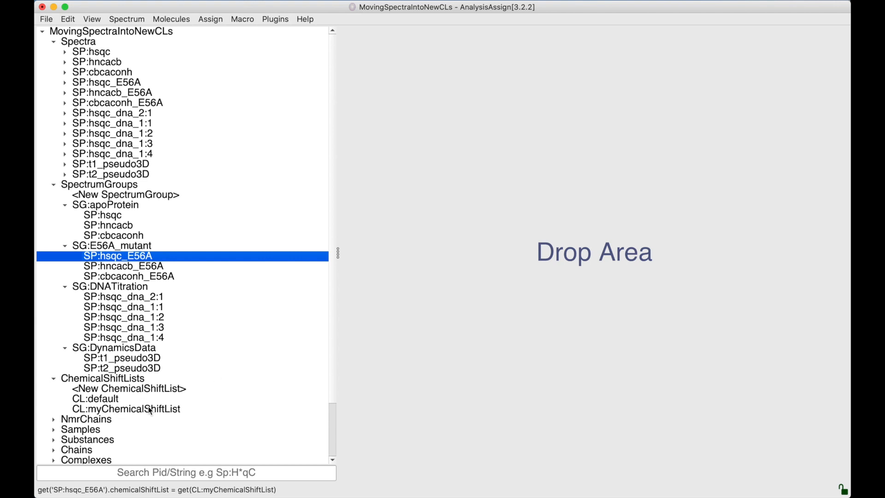
Step: Rename the myChemicalShiftList chemical shift list to E56A and include the cbcaconh_E56A and hncacb_E56A spectra in it
double_click(164, 408)
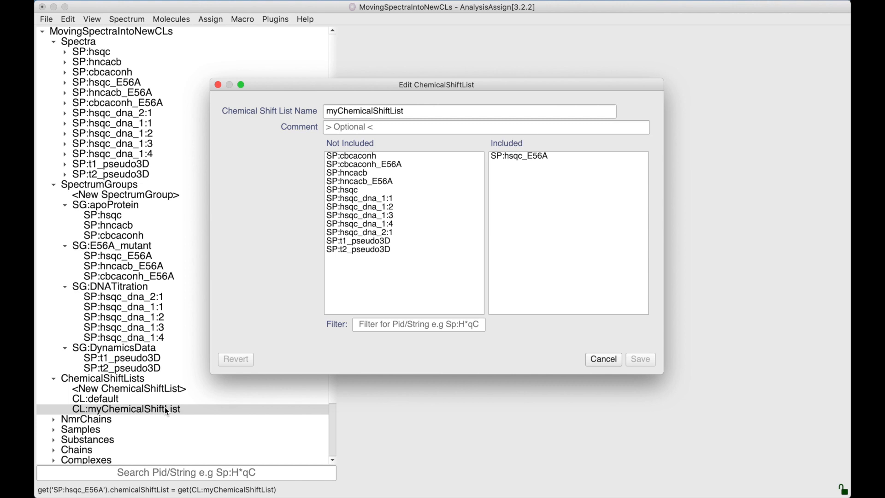
double_click(357, 112)
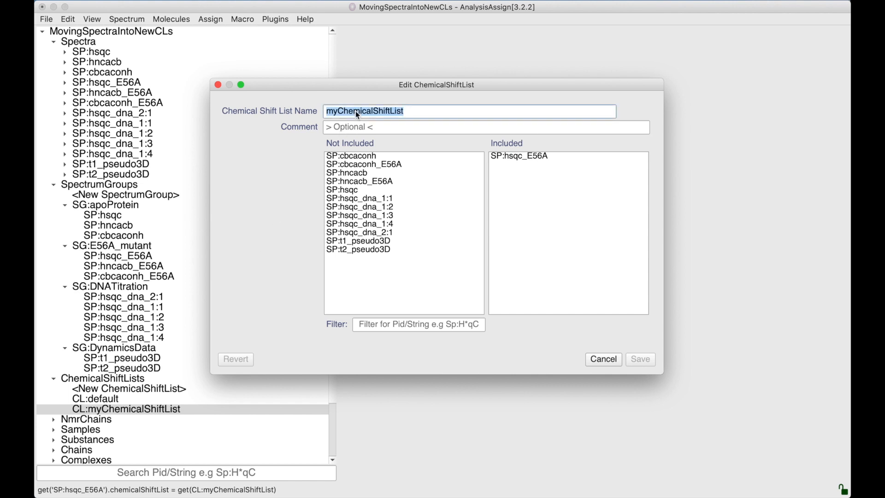
text(E56)
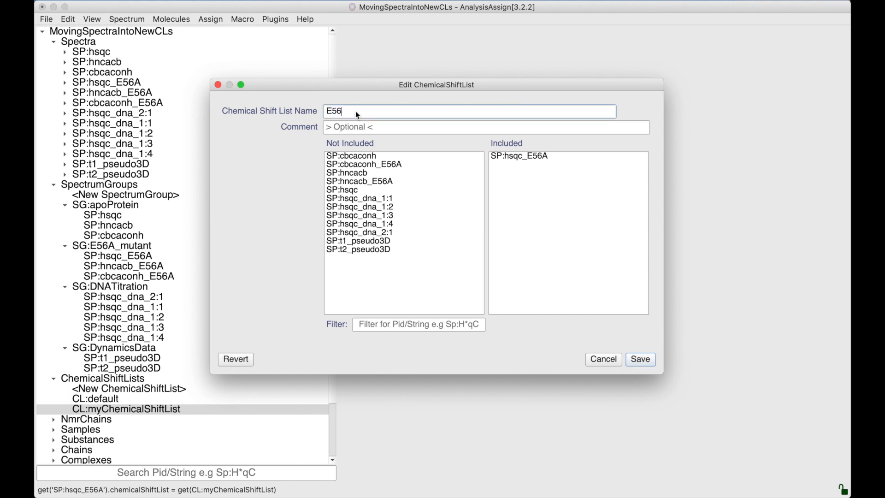
text(A)
double_click(386, 166)
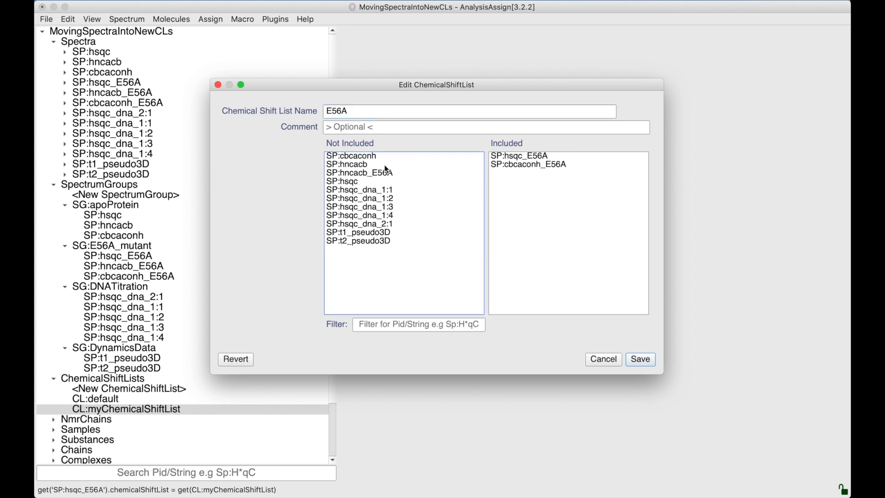
drag(377, 173, 544, 179)
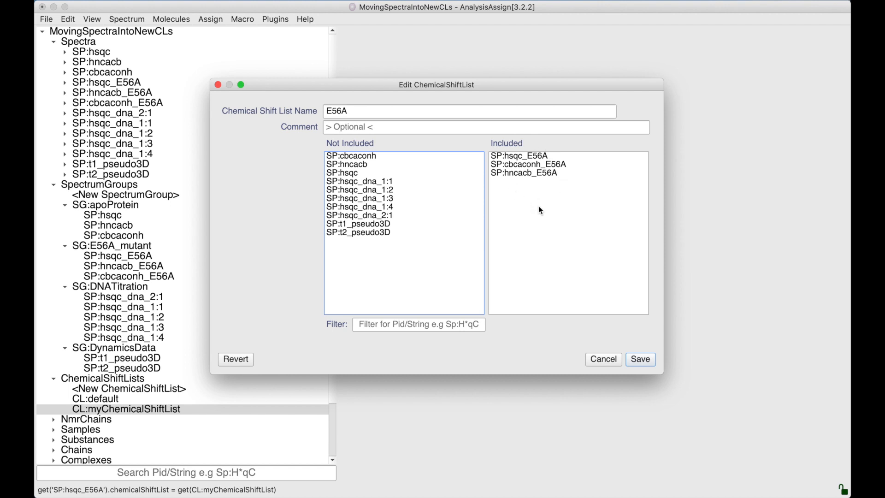
click(644, 360)
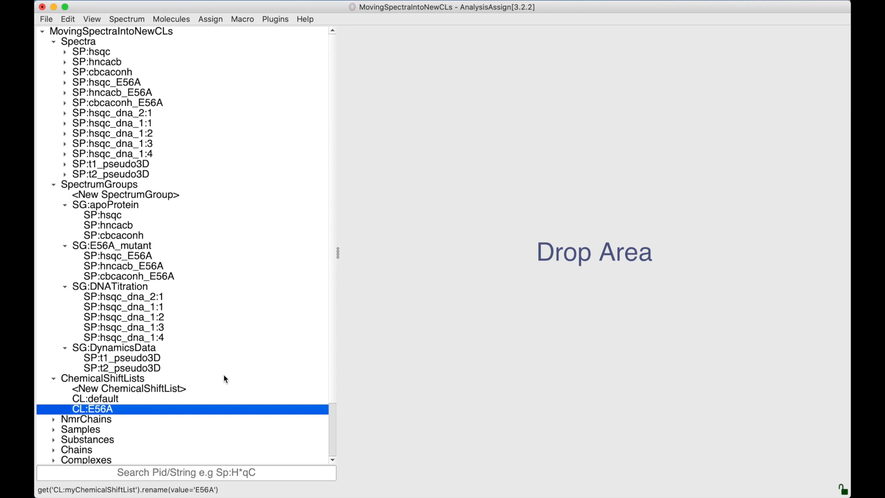
Step: Undo the E56A chemical shift list edits and the creation of that list
key(ctrl+z)
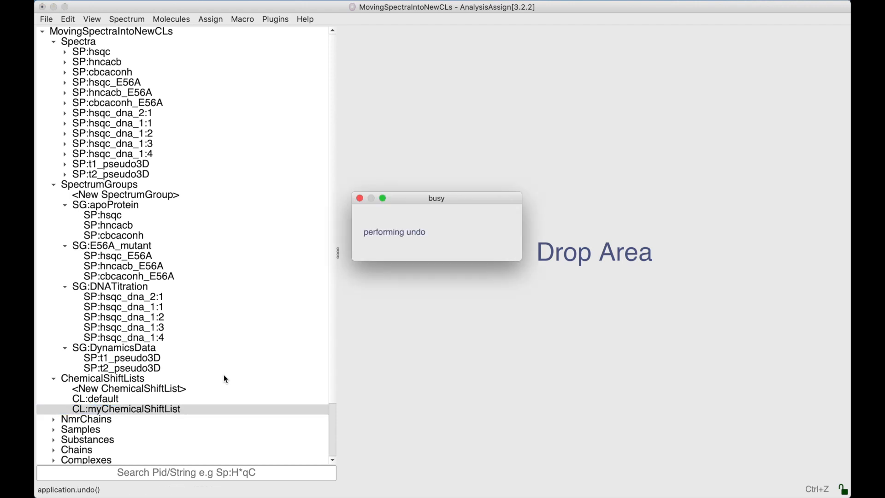
key(ctrl+z)
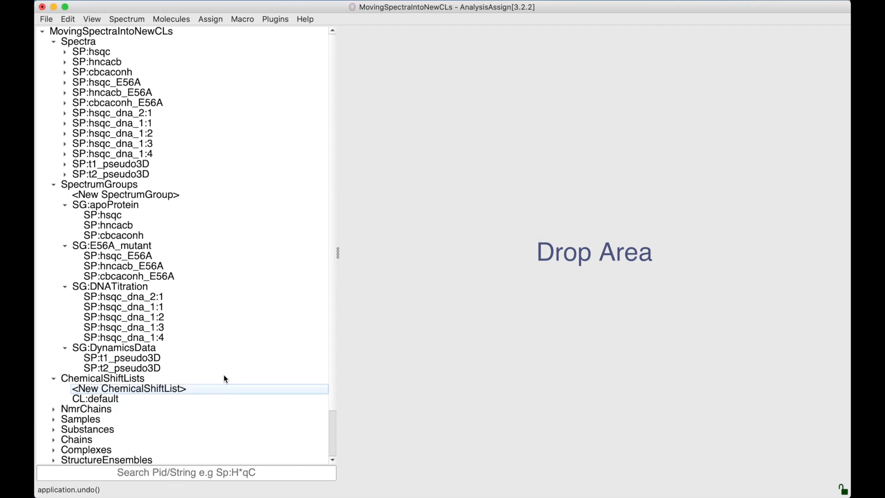
Step: Run the CCPN macro moveSGSpectraIntoNewCLs to move the E56A_mutant group's spectra into the same new chemical shift list, named E56A_mutant
click(244, 18)
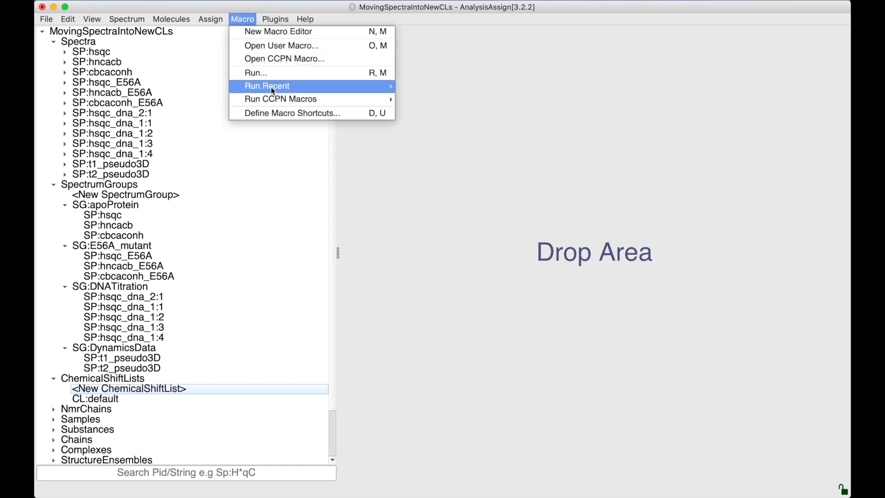
mouse_move(273, 99)
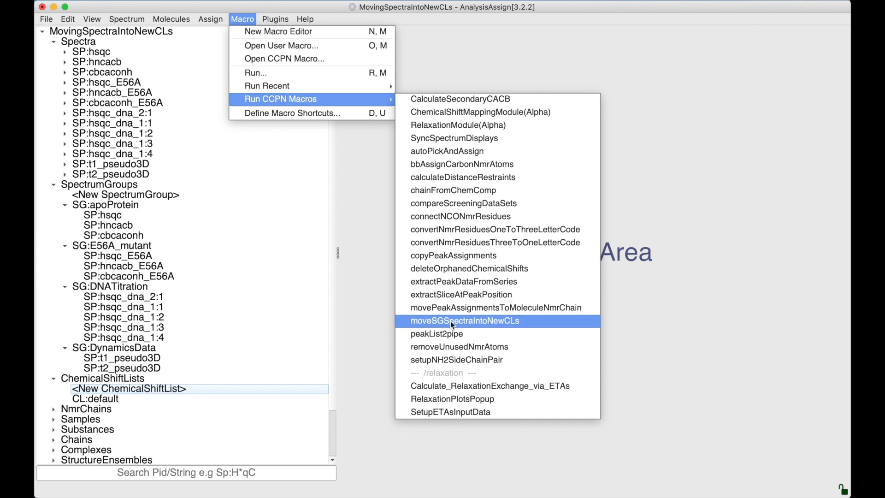
click(518, 322)
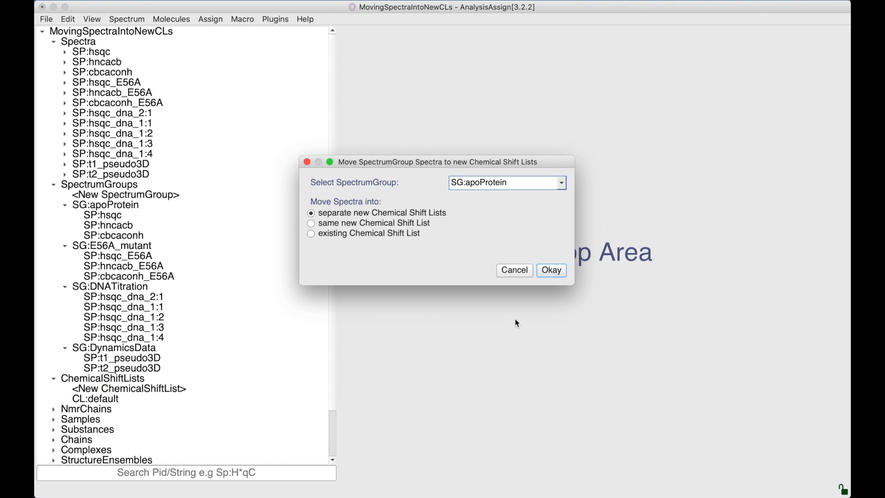
click(488, 182)
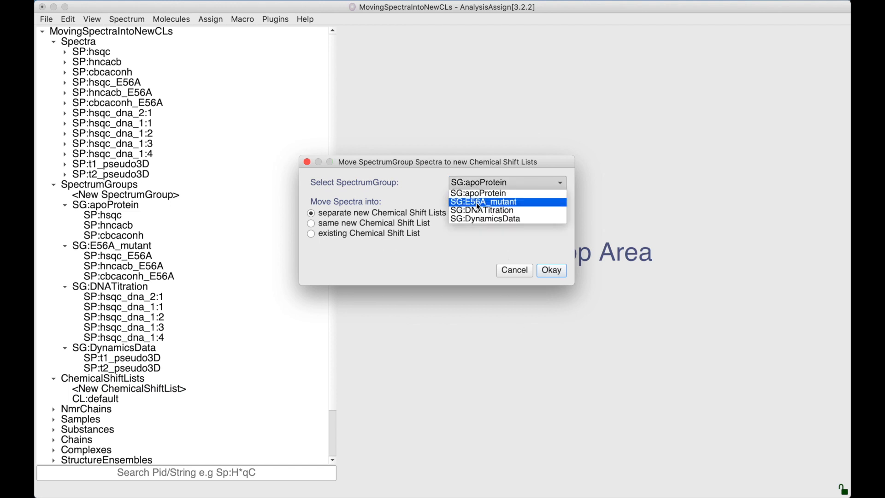
click(494, 203)
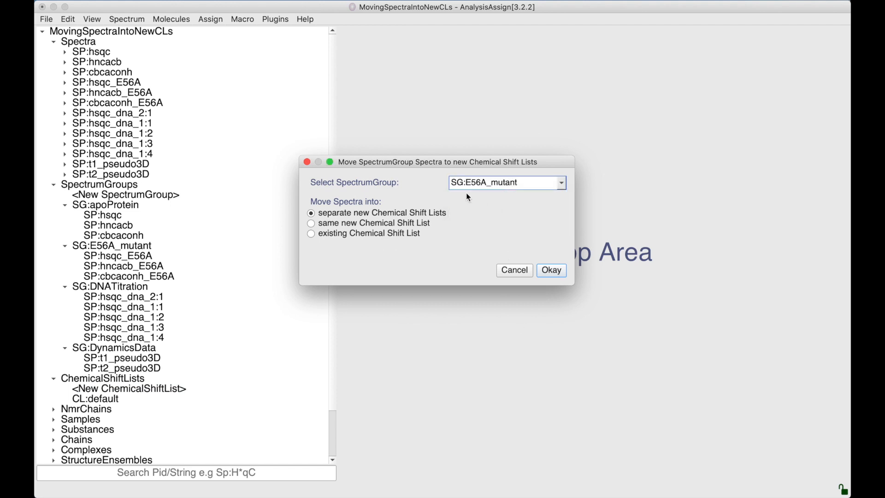
click(326, 223)
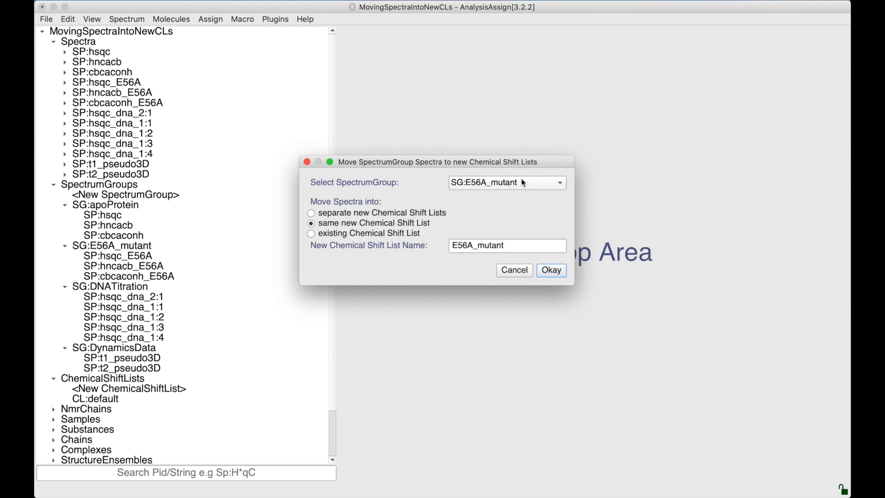
click(549, 269)
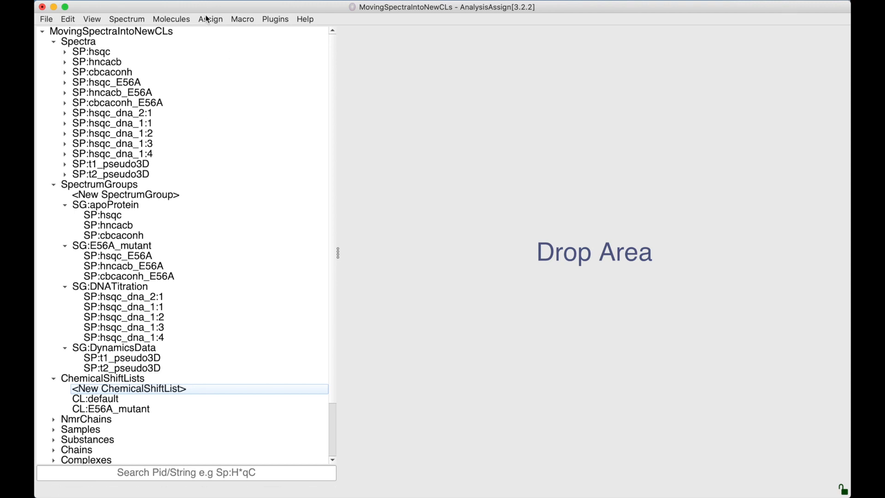
Step: Run moveSGSpectraIntoNewCLs again to move the DNATitration group's spectra into separate new chemical shift lists
click(240, 19)
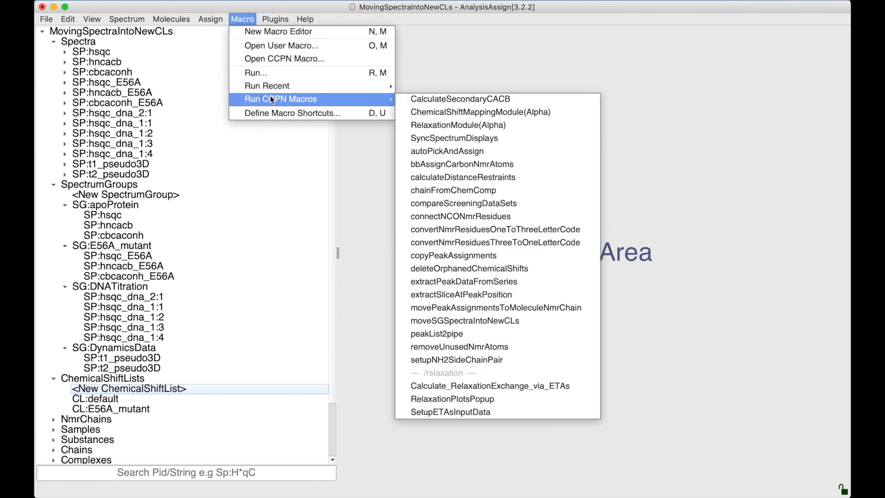
click(441, 322)
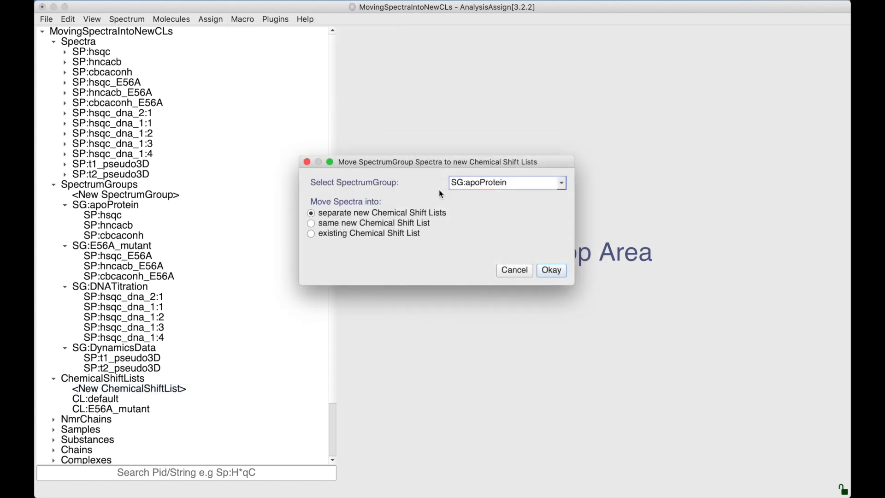
click(464, 184)
click(471, 211)
click(551, 270)
scroll(247, 339, down, 5)
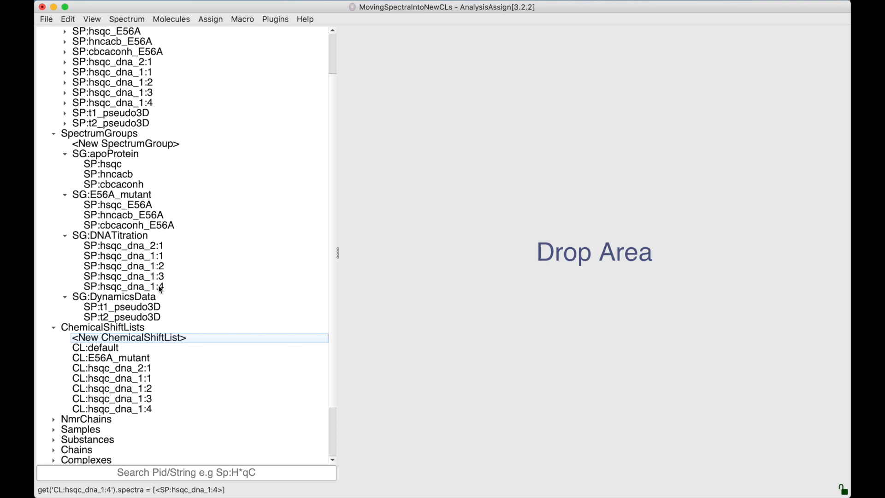
Step: Create a new chemical shift list named random without including any spectra
double_click(116, 339)
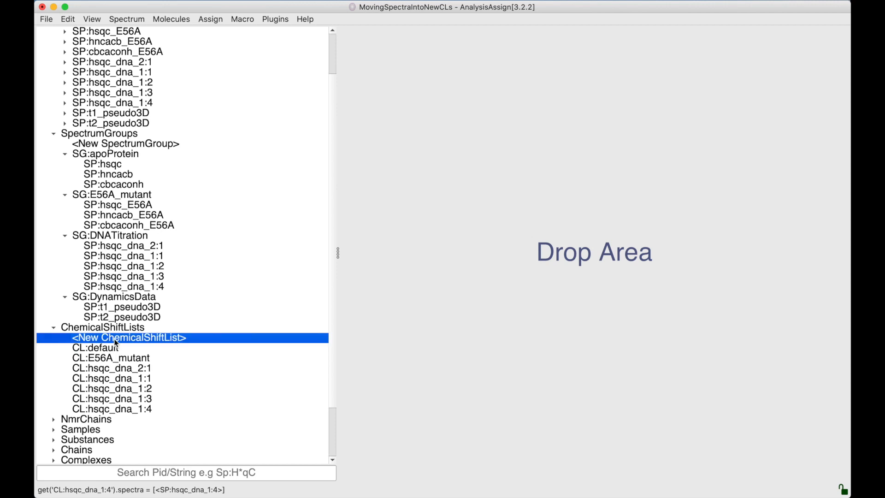
double_click(372, 109)
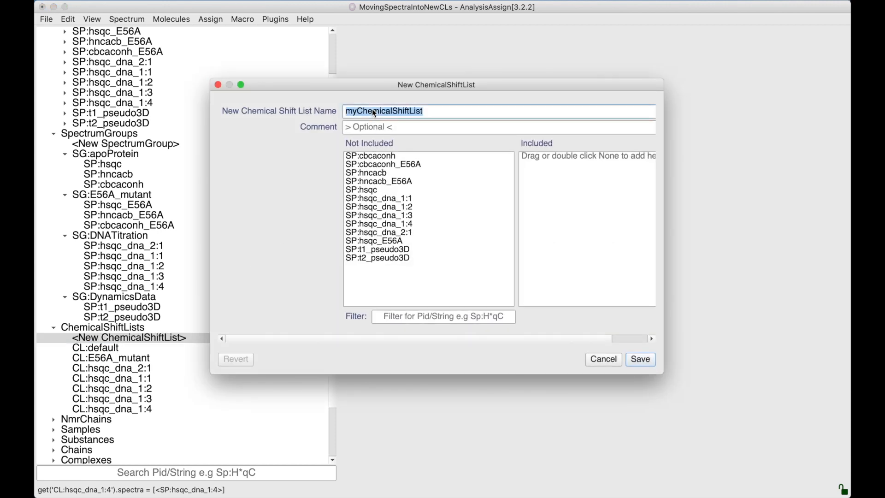
text(random)
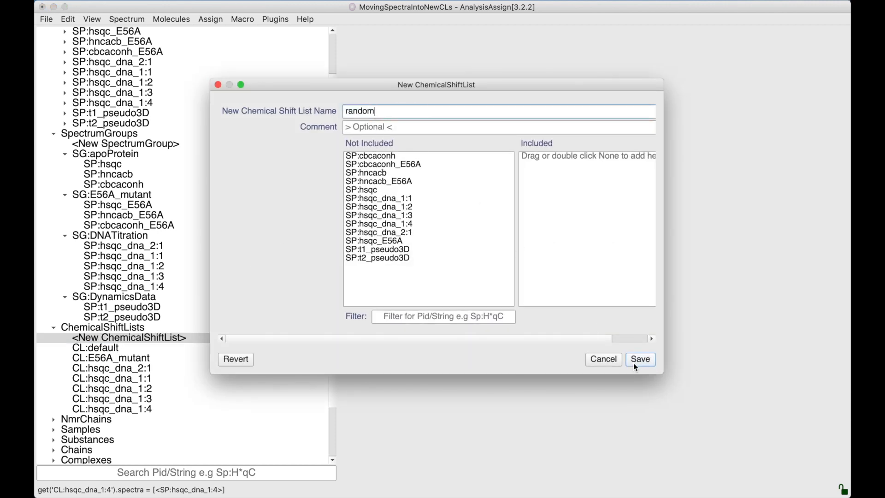
click(642, 361)
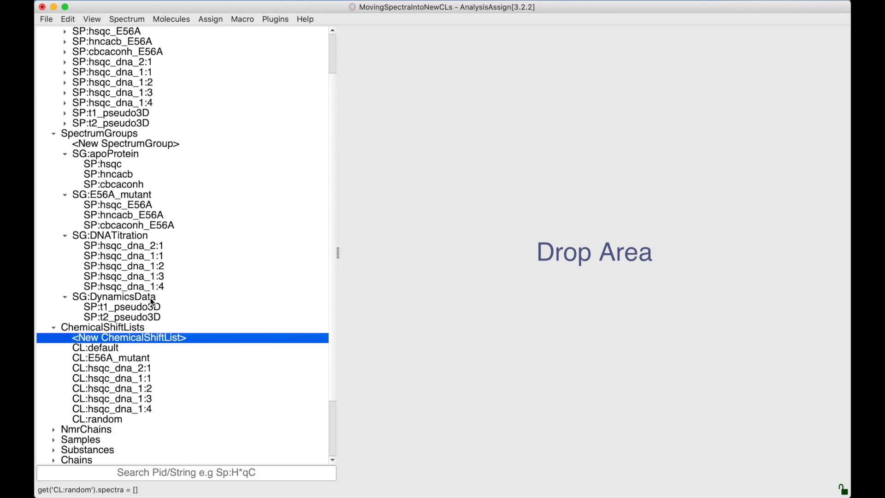
Step: Run moveSGSpectraIntoNewCLs to move the DynamicsData group's spectra into the existing chemical shift list random, and check that list's included spectra
click(242, 19)
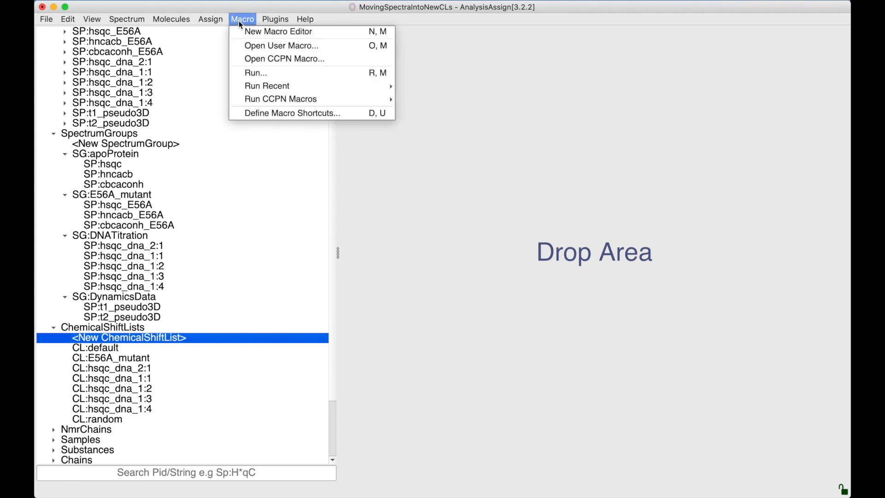
mouse_move(265, 99)
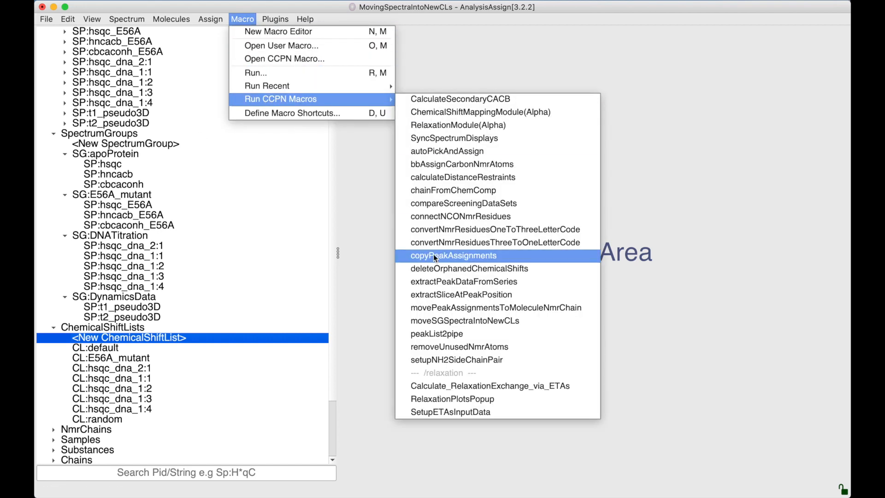
click(438, 321)
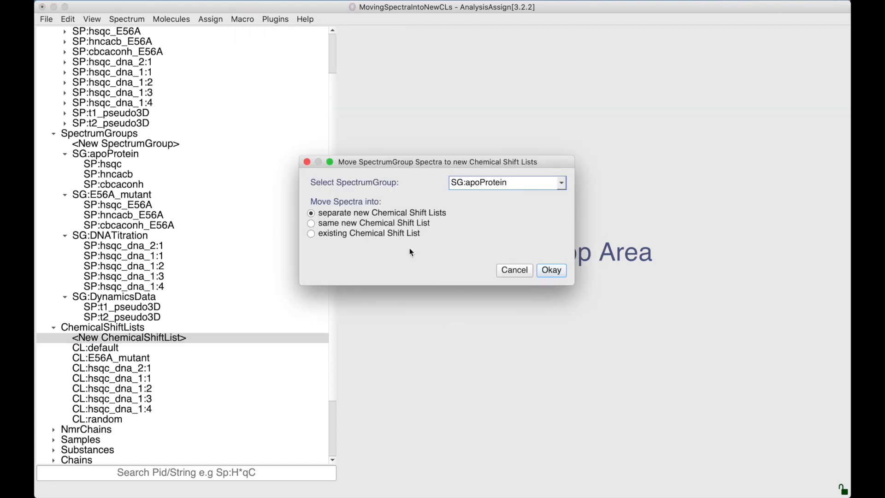
click(477, 187)
click(475, 217)
click(361, 233)
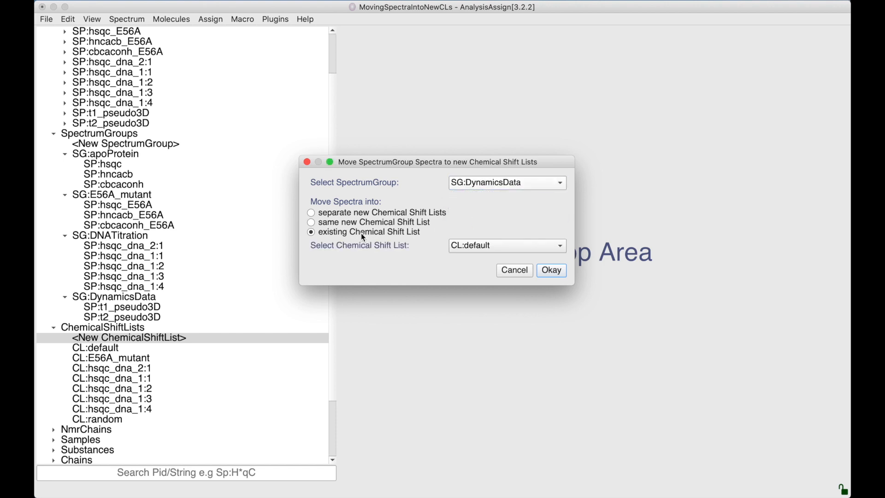
click(481, 246)
click(482, 316)
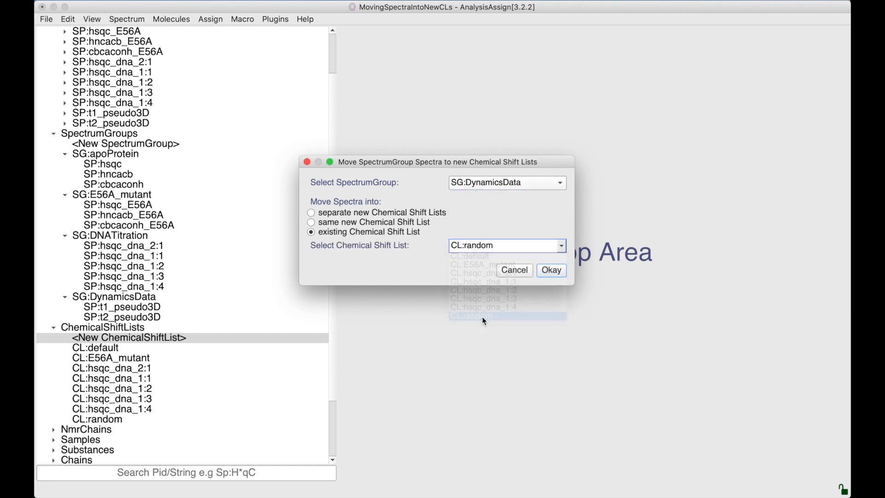
click(553, 273)
double_click(118, 419)
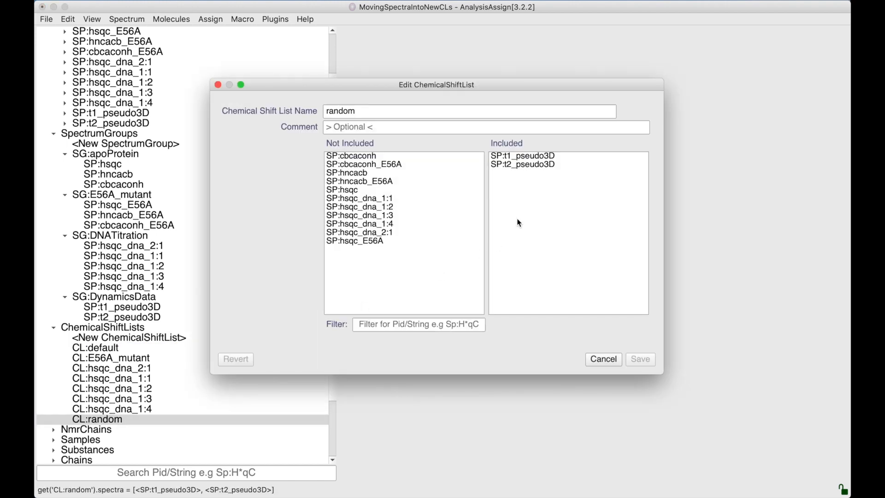
click(606, 360)
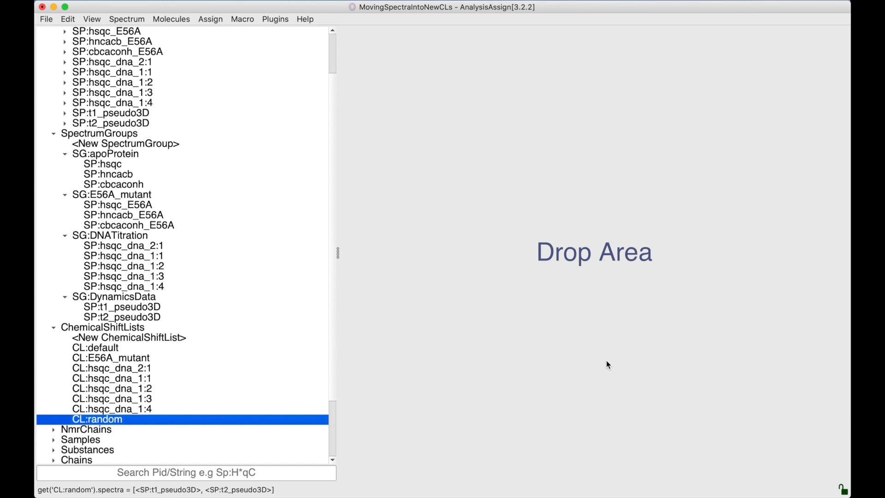
Step: Try to delete the random chemical shift list while it has associated spectra
right_click(110, 423)
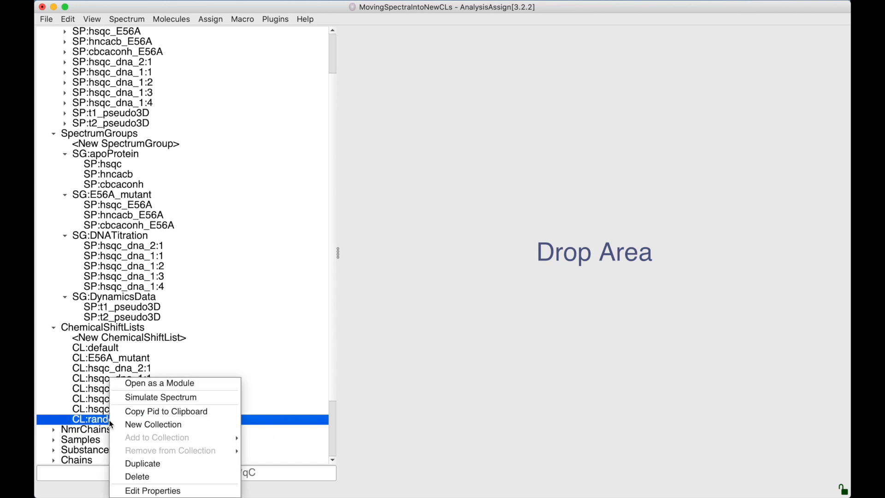
click(138, 478)
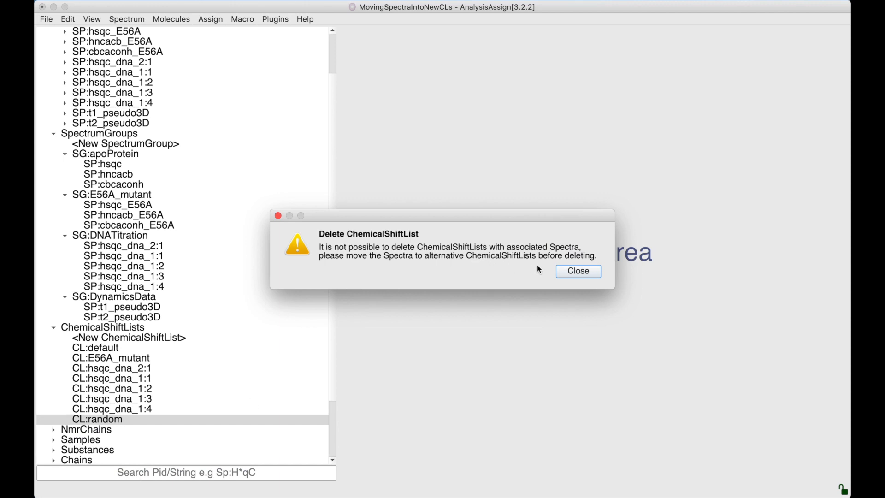
click(579, 272)
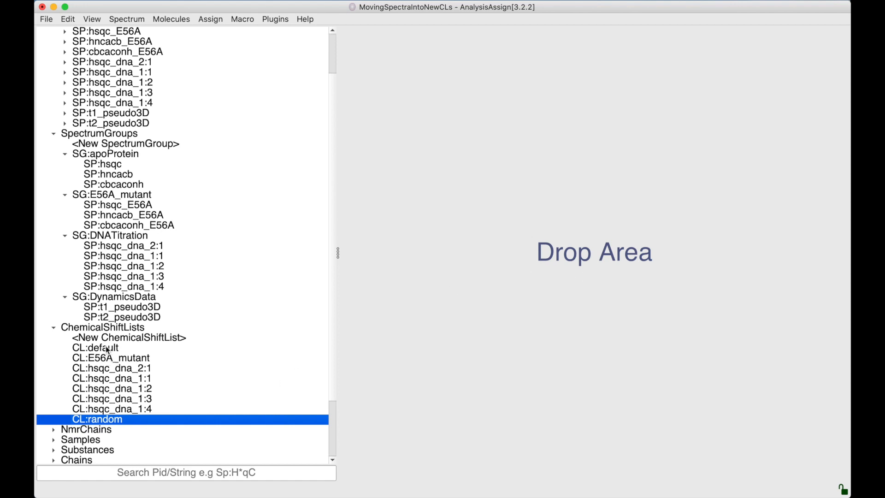
Step: Remove t1_pseudo3D and t2_pseudo3D from the random chemical shift list, save, and check the default list's included spectra
double_click(99, 419)
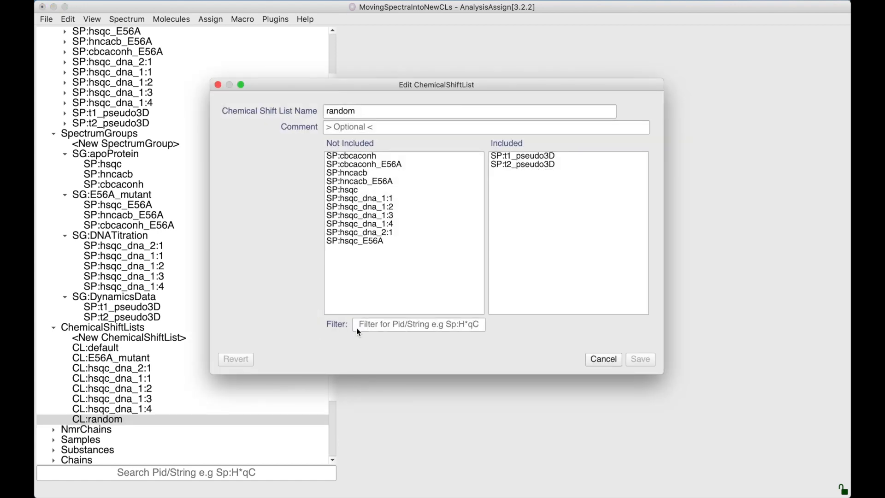
drag(526, 156, 399, 189)
drag(523, 156, 385, 214)
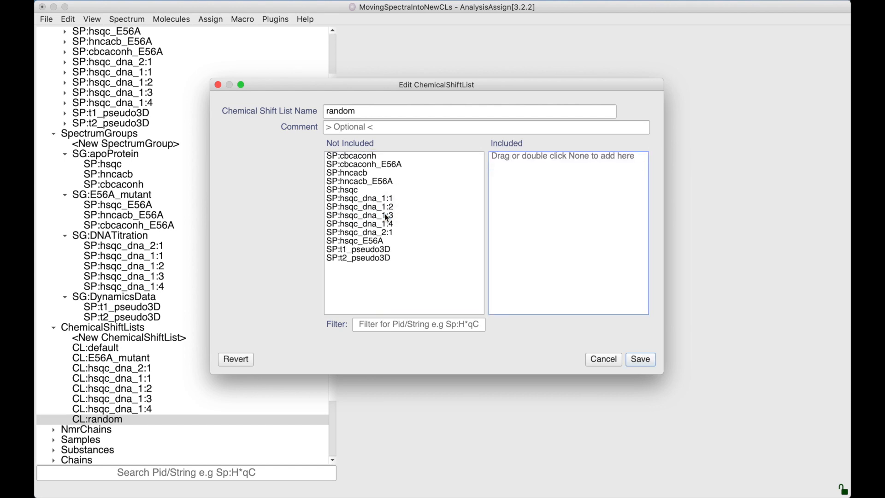
click(644, 359)
double_click(104, 349)
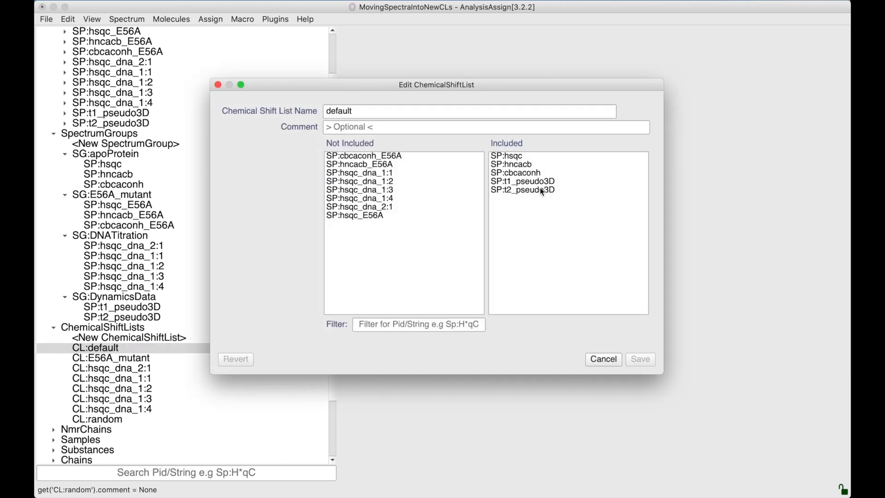
click(599, 359)
Step: Delete the emptied random chemical shift list
click(106, 419)
right_click(107, 420)
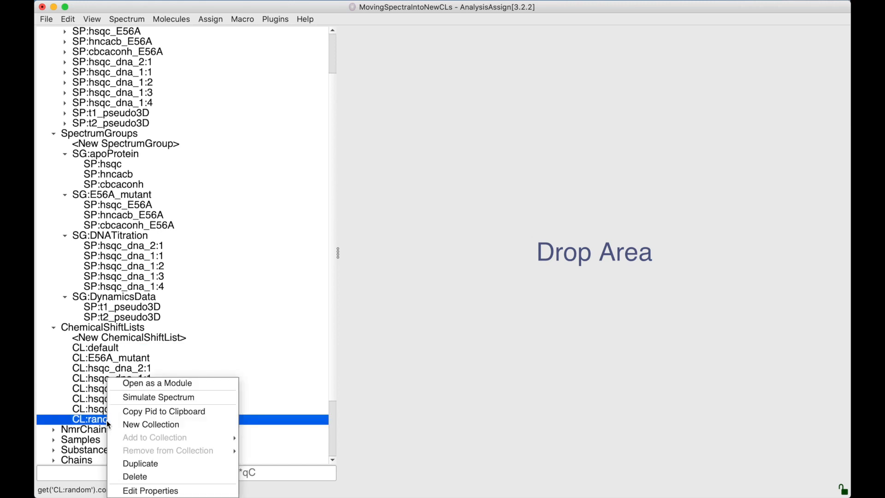
click(137, 477)
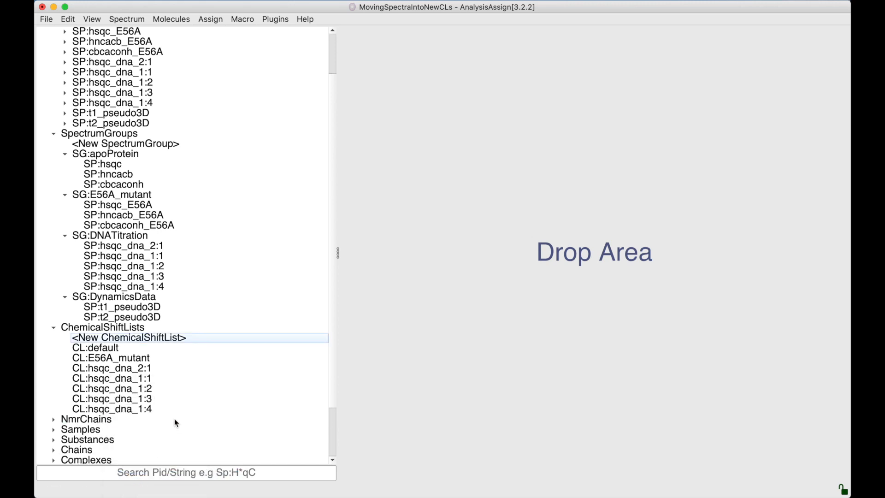